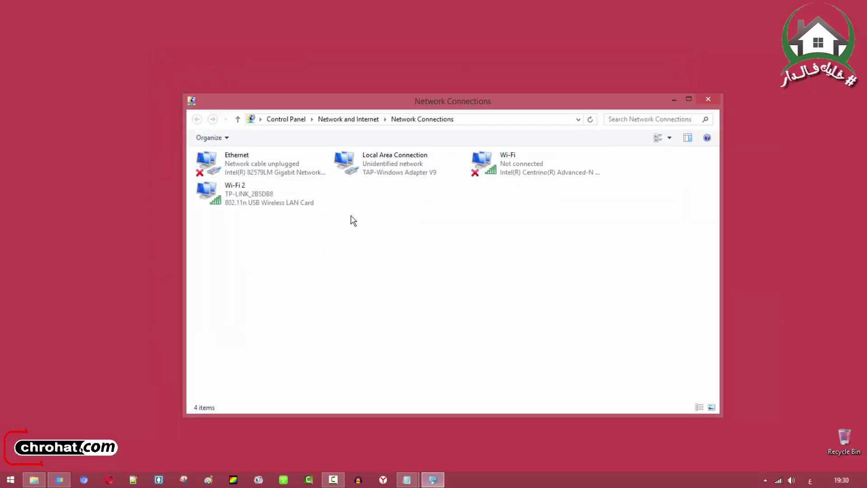
Step: Open the Internet Protocol Version 4 (TCP/IPv4) properties of the Wi-Fi 2 connection
left_click_drag(246, 220, 586, 149)
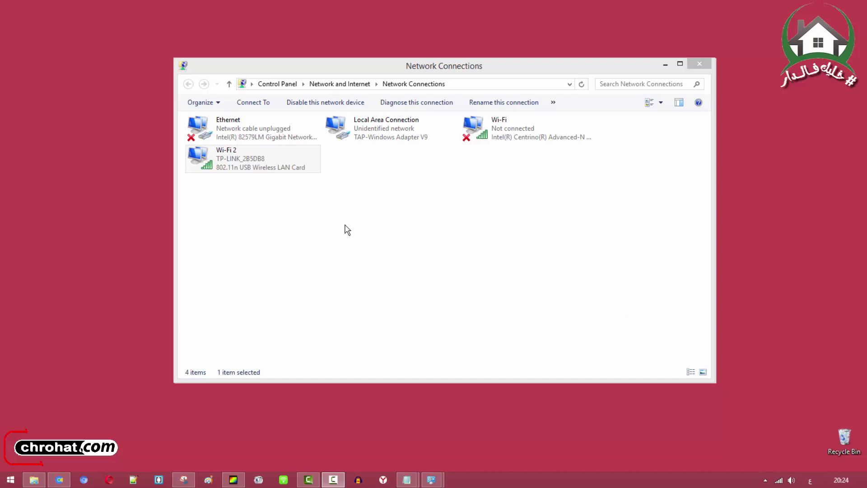
mouse_move(223, 181)
left_mouse_down()
mouse_move(199, 164)
mouse_move(325, 186)
mouse_move(236, 177)
left_mouse_up()
right_click(231, 154)
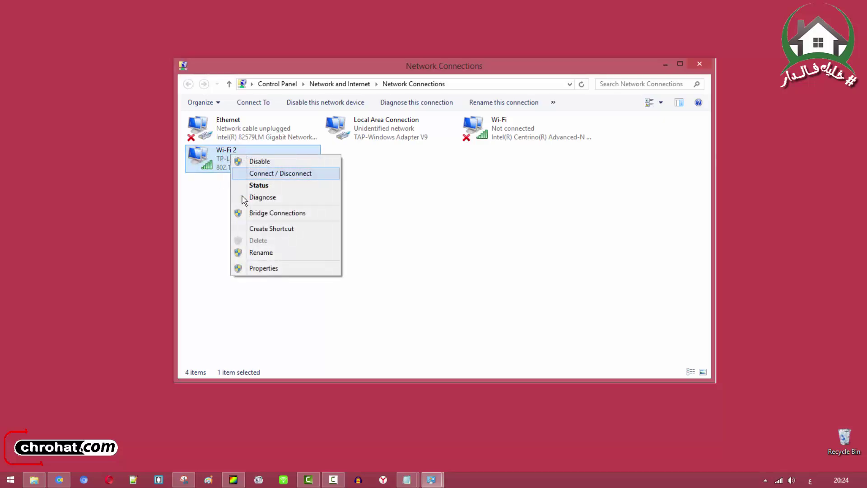
left_click(298, 268)
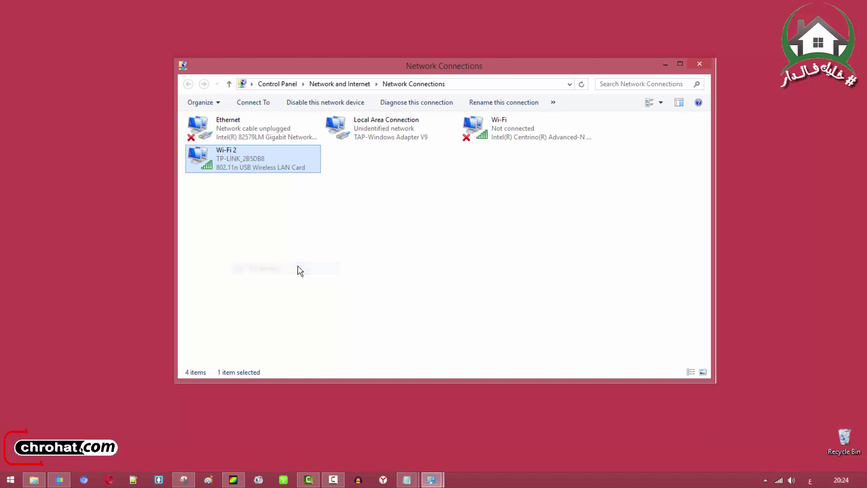
left_click_drag(304, 113, 564, 121)
left_click_drag(627, 213, 630, 240)
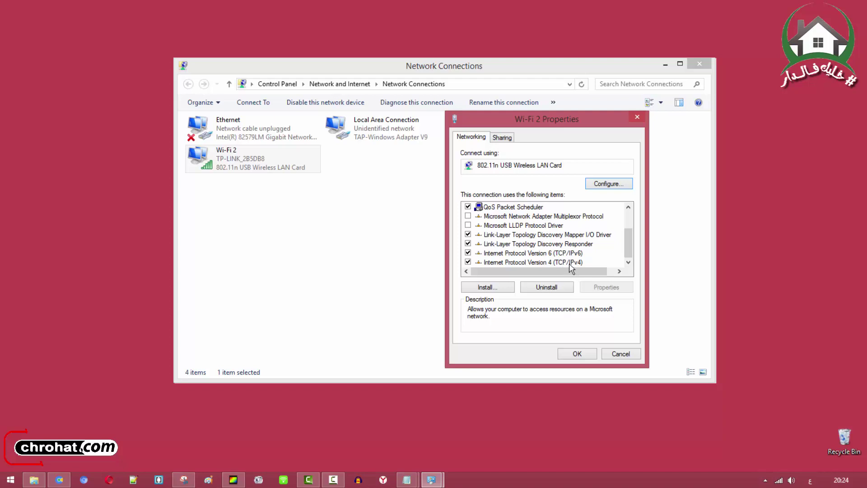
double_click(550, 263)
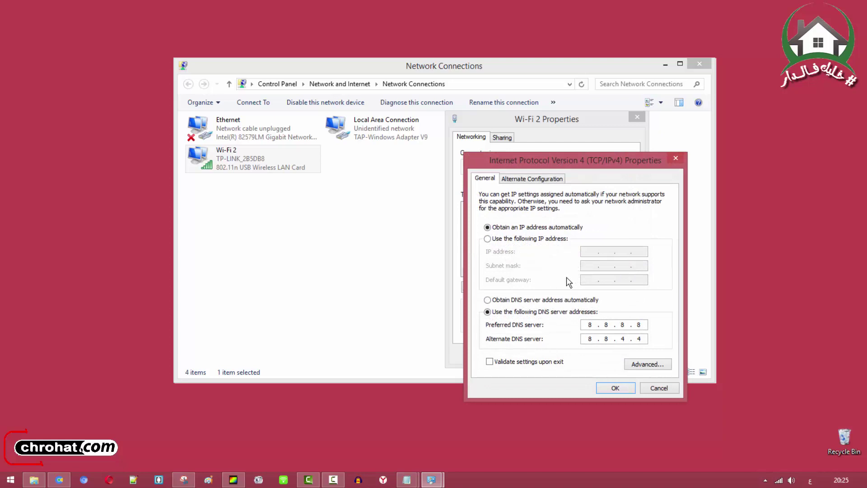
Step: Set the preferred DNS server to 8.8.8.8 and the alternate to 8.8.4.4, and apply them with validation upon exit
left_click(493, 301)
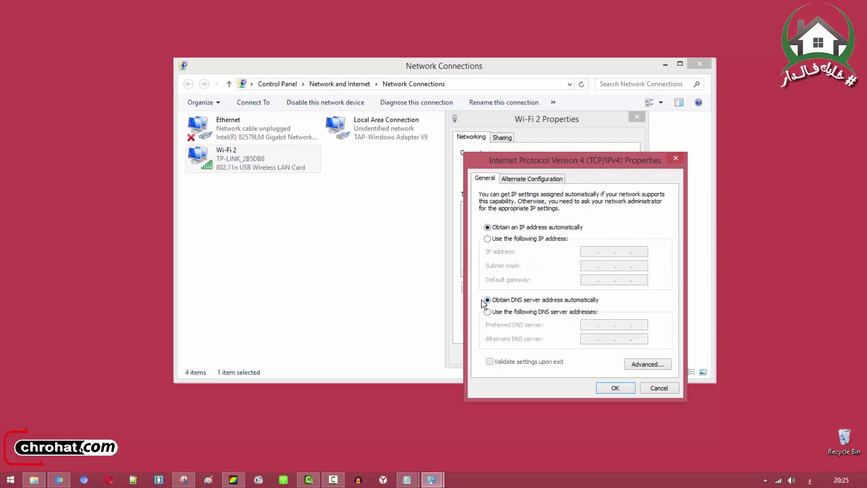
left_click(487, 312)
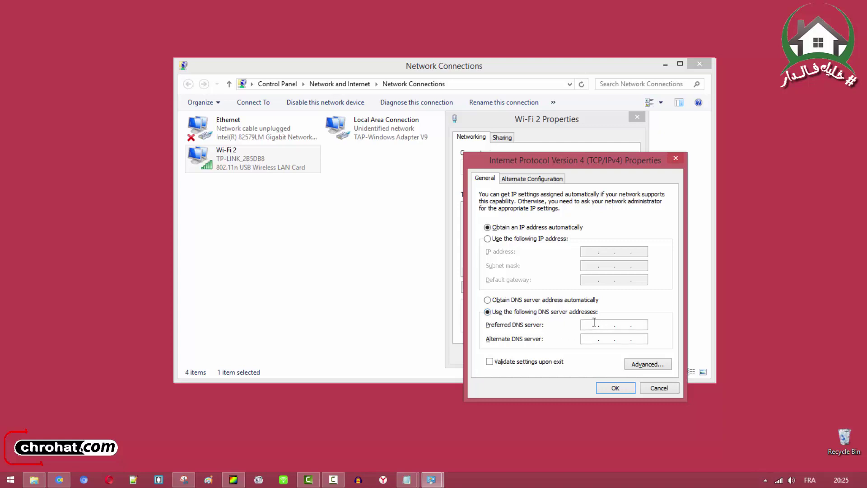
type("8.8.8.8")
left_click(501, 363)
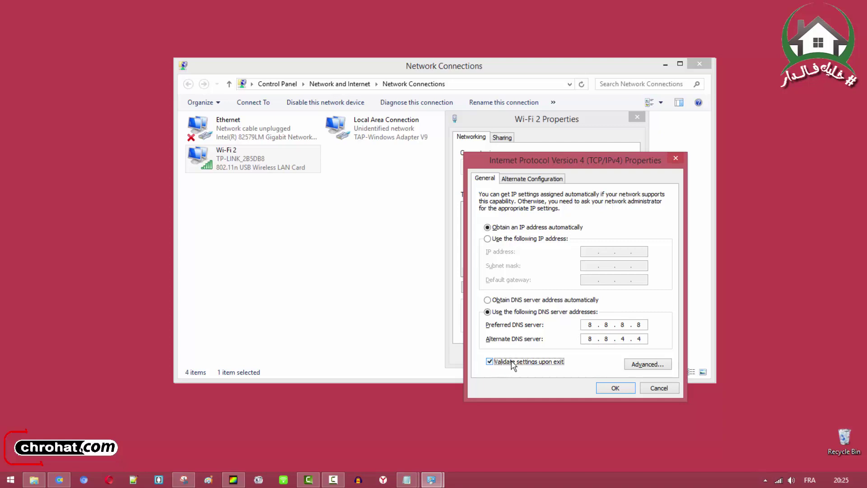
left_click(616, 388)
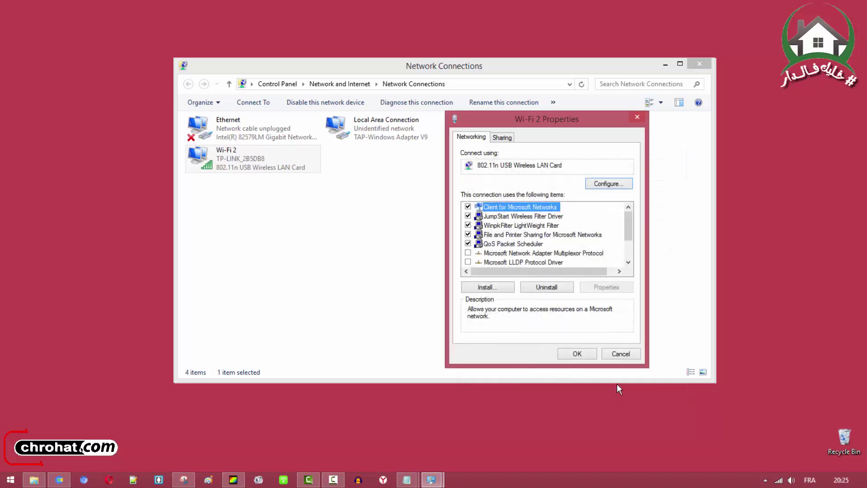
left_click(577, 353)
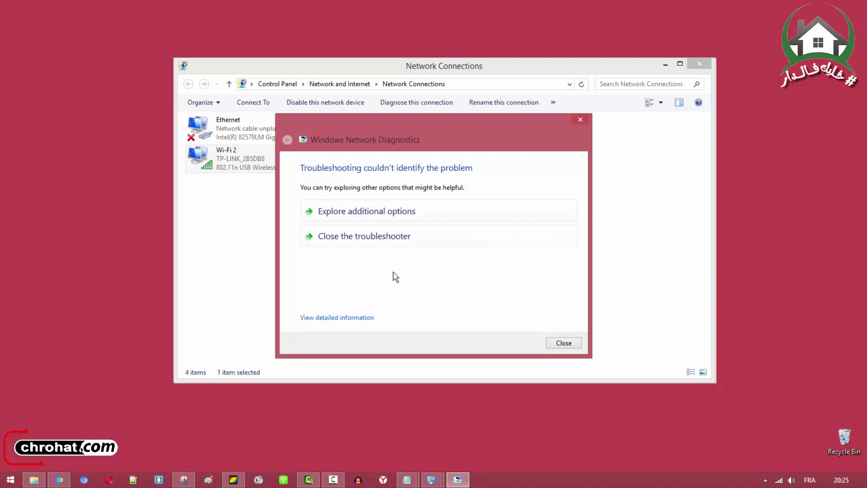
left_click(563, 344)
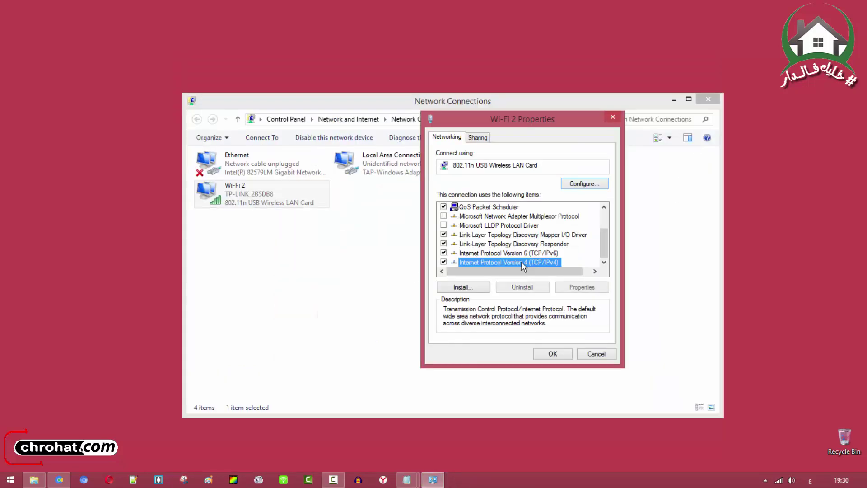
Step: In the Wi-Fi 2 IPv4 properties, specify 8.8.8.8 as preferred and 8.8.4.4 as alternate DNS server
double_click(511, 362)
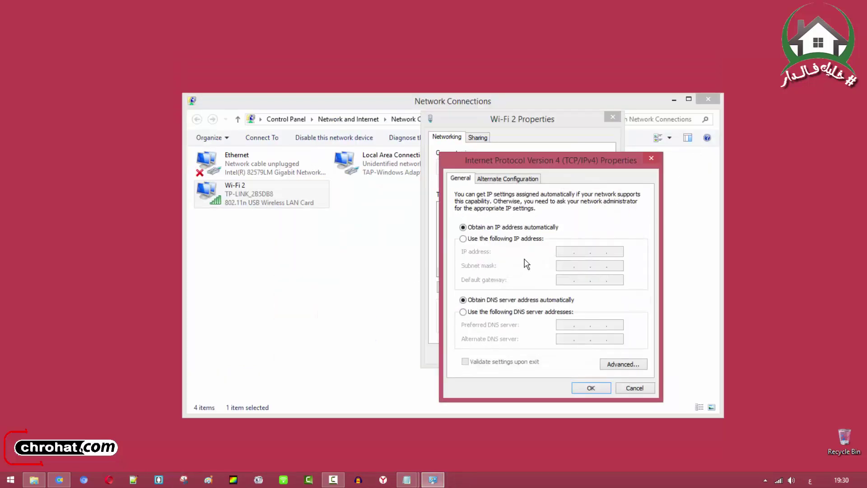
left_click_drag(554, 160, 567, 120)
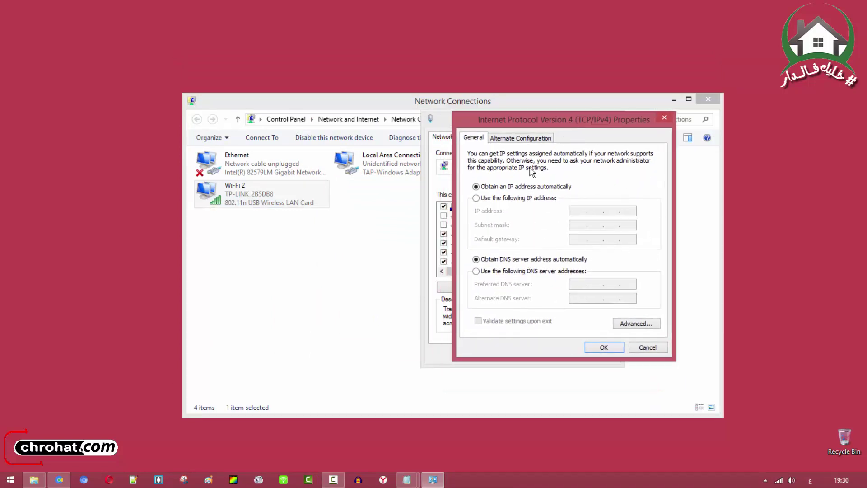
left_click(477, 271)
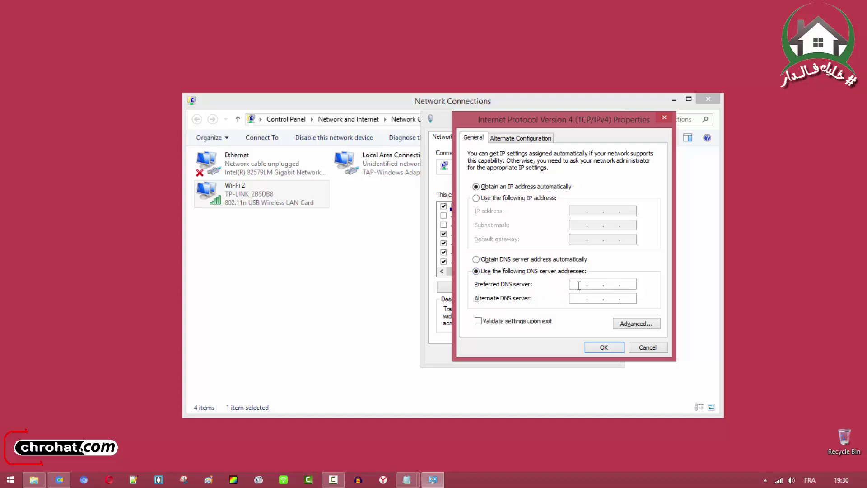
type("8")
type("4")
Step: Enable validation of the settings upon exit, save the Wi-Fi 2 properties and dismiss the network troubleshooter
left_click(496, 323)
left_click(603, 347)
left_click(563, 354)
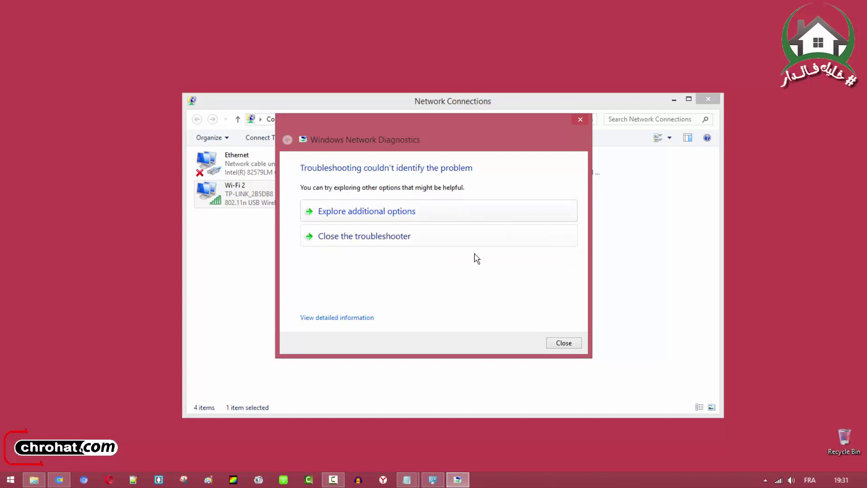
left_click(564, 343)
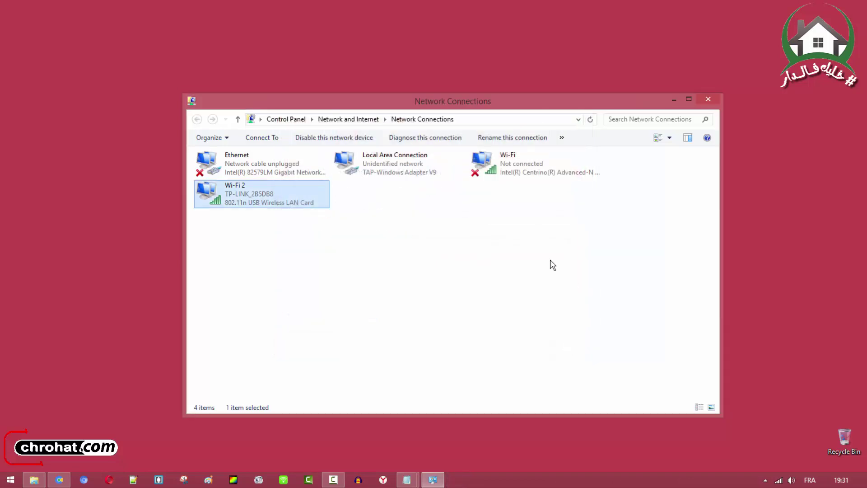
Step: Open the Internet Protocol Version 4 (TCP/IPv4) properties of the Wi-Fi connection on the Intel Centrino adapter
left_click(477, 222)
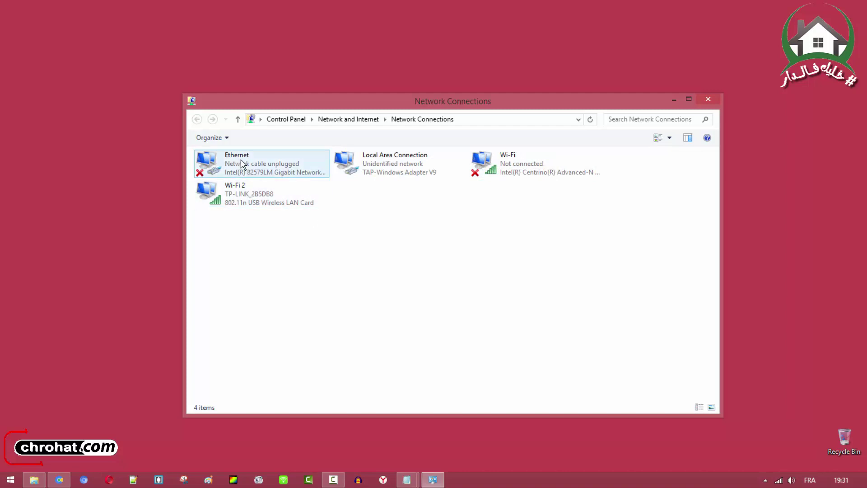
right_click(477, 162)
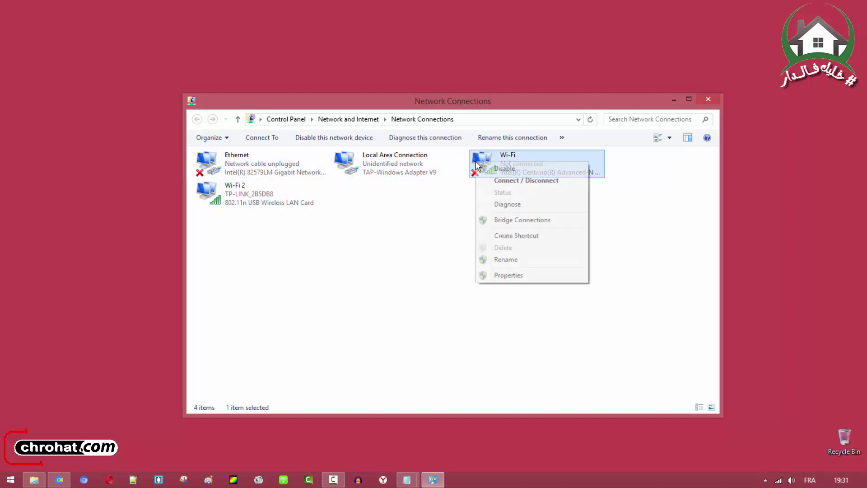
left_click(504, 275)
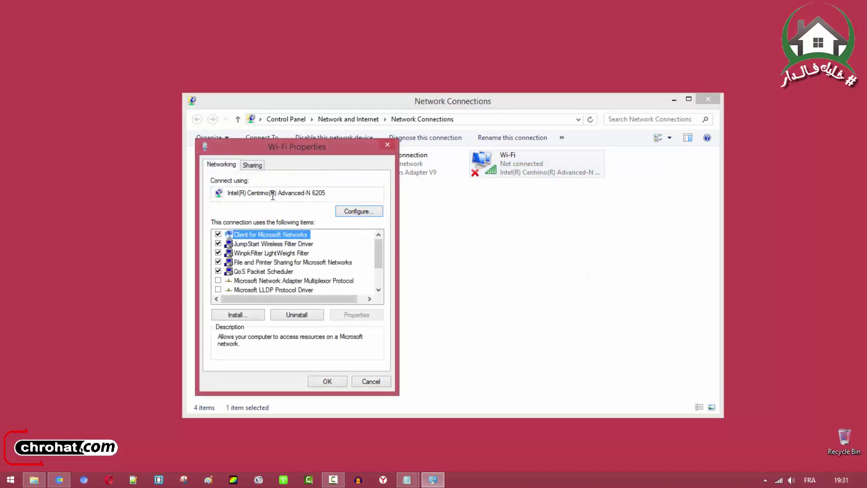
left_click_drag(382, 254, 382, 271)
double_click(296, 291)
Step: Use DNS servers 8.8.8.8 and 8.8.4.4 for the Wi-Fi connection, and save them with validation upon exit
left_click(239, 340)
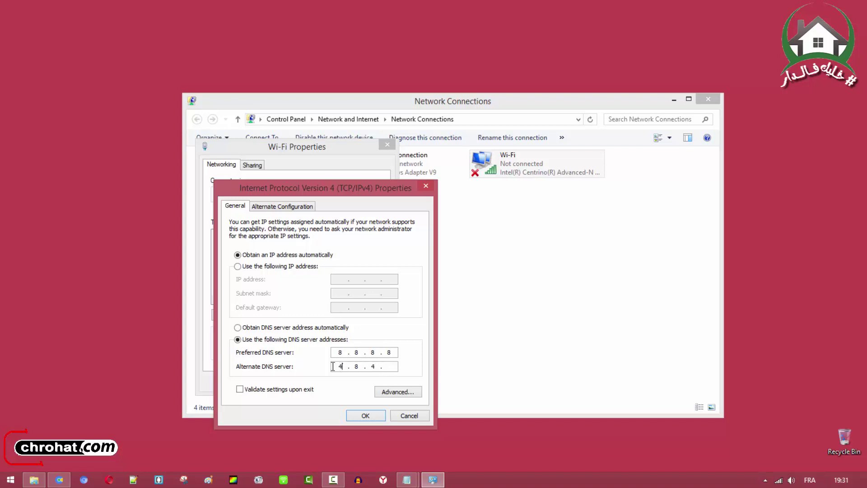
type("8")
left_click(267, 391)
left_click(364, 415)
left_click(333, 379)
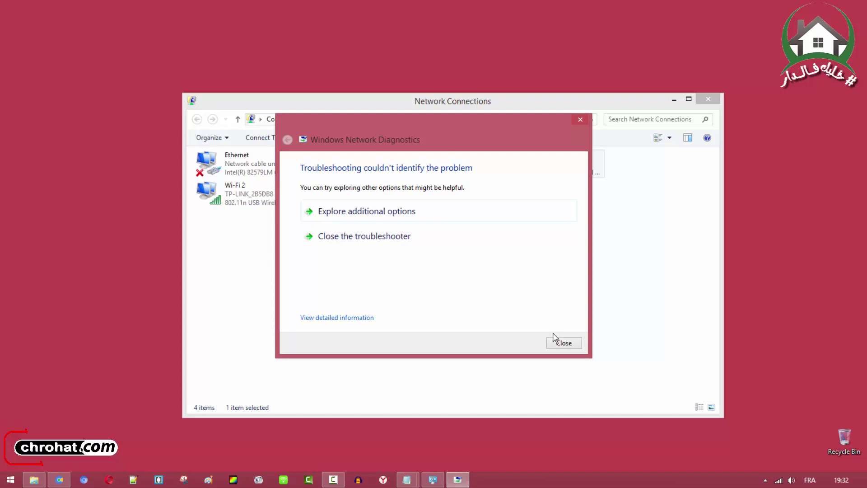
left_click(563, 340)
Step: Minimize the network connections window, switch to Chrome and reload the Facebook home feed
left_click(673, 99)
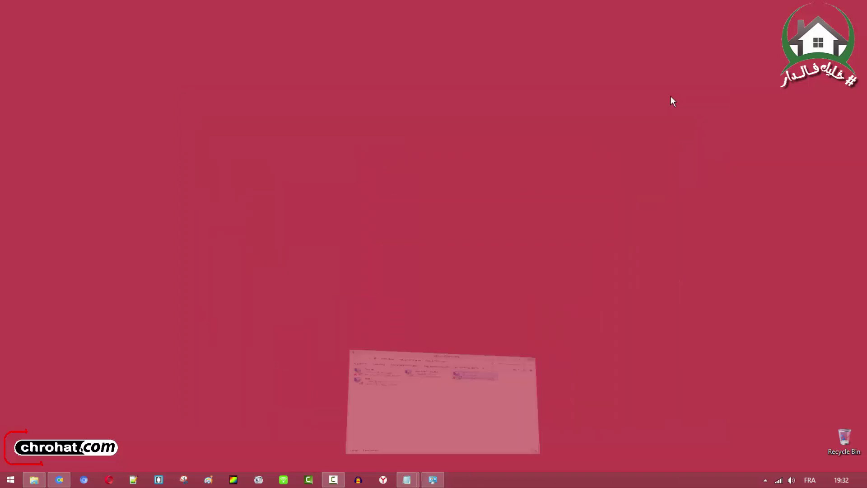
left_click(58, 479)
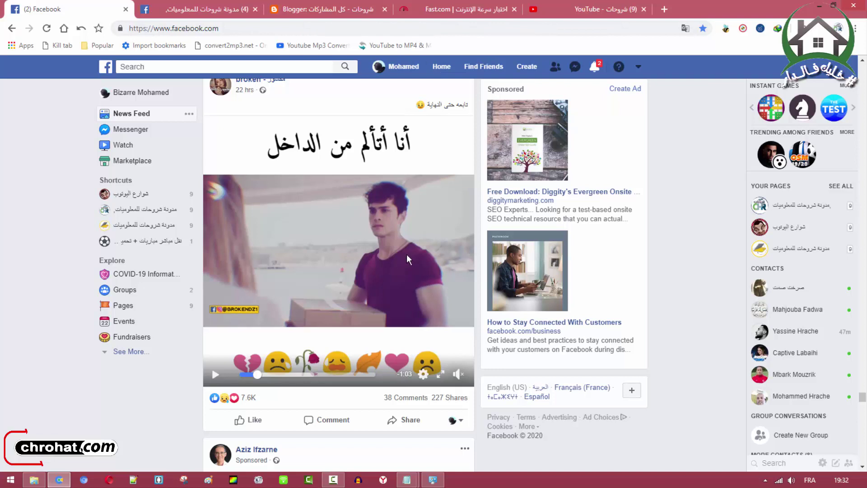
left_click(442, 67)
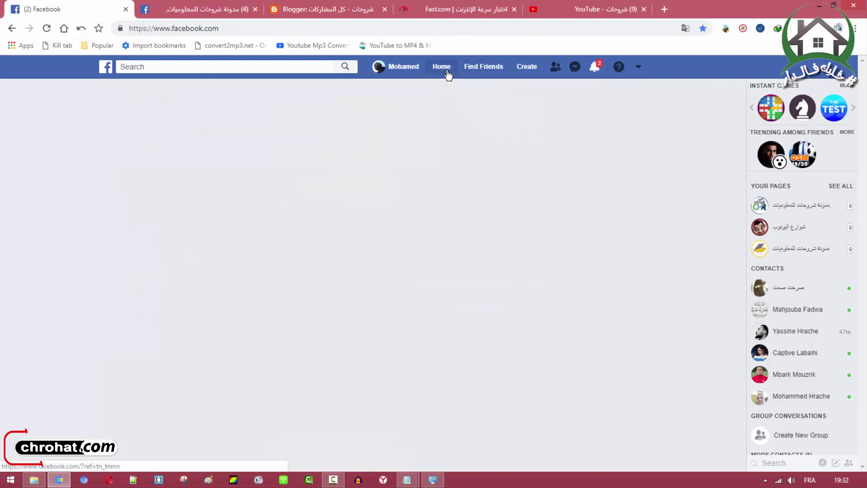
Step: Browse down the Facebook news feed to examine how quickly posts and images load
scroll(571, 233, "down", 5)
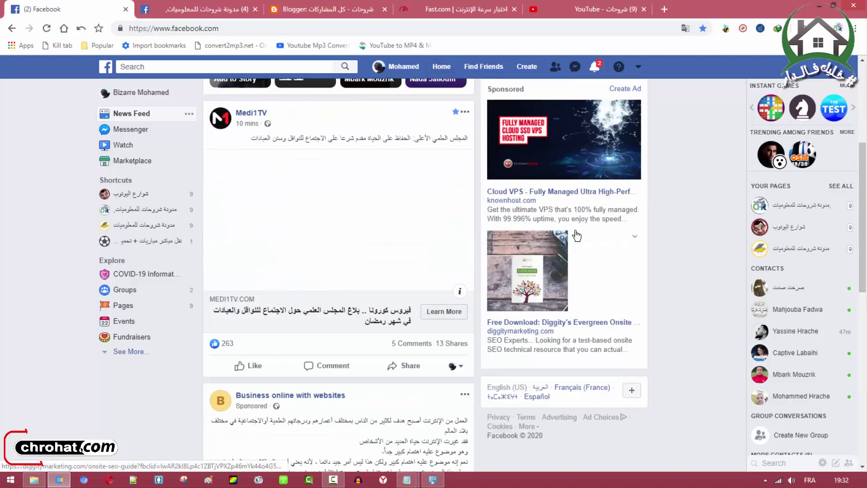
scroll(682, 233, "down", 3)
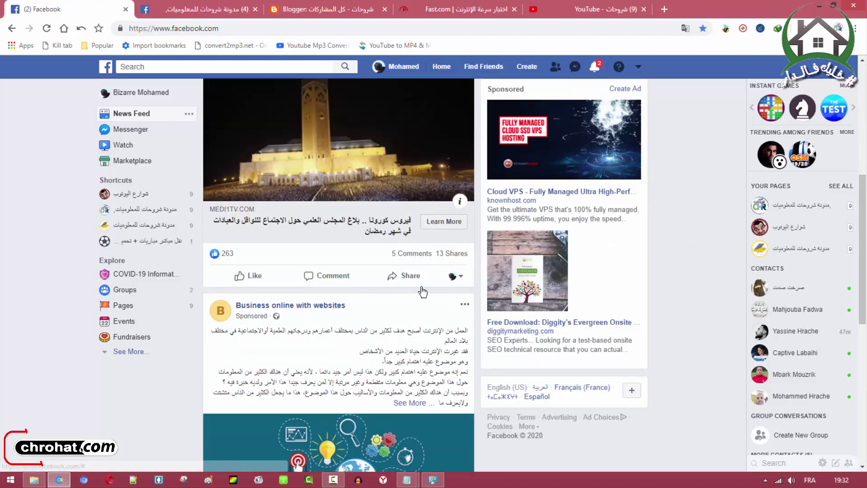
scroll(423, 289, "up", 2)
scroll(423, 291, "down", 8)
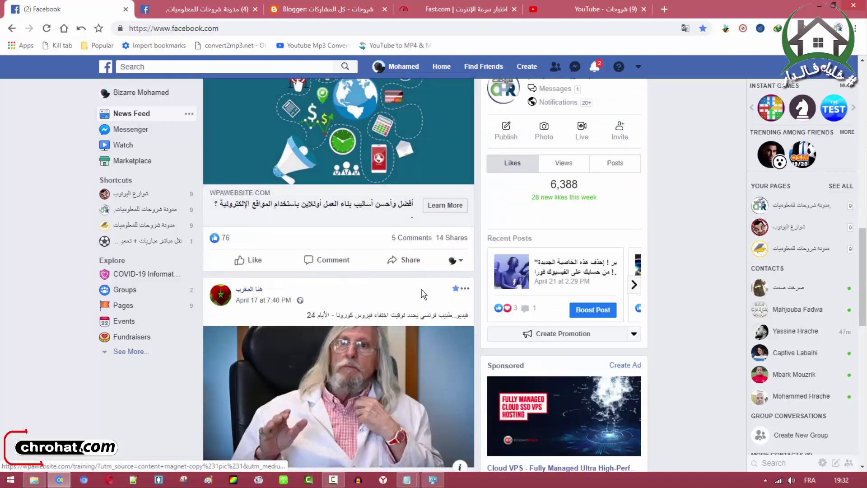
scroll(423, 295, "down", 18)
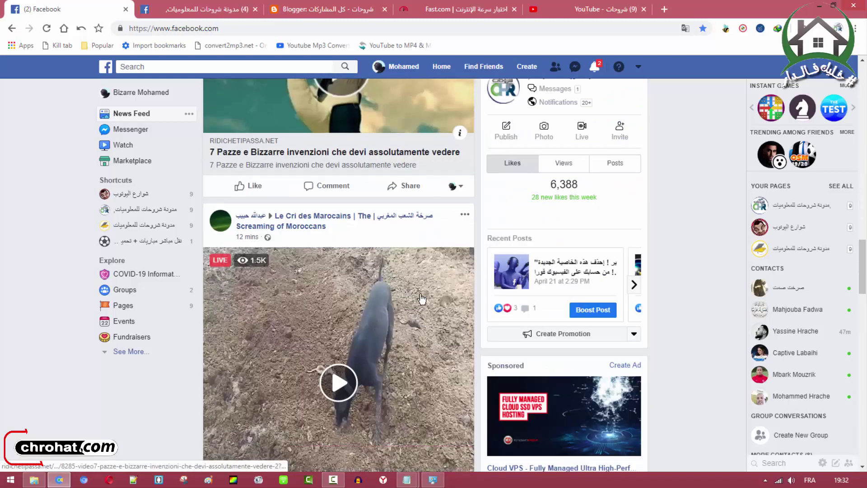
scroll(422, 297, "down", 6)
scroll(421, 297, "up", 7)
scroll(422, 299, "down", 7)
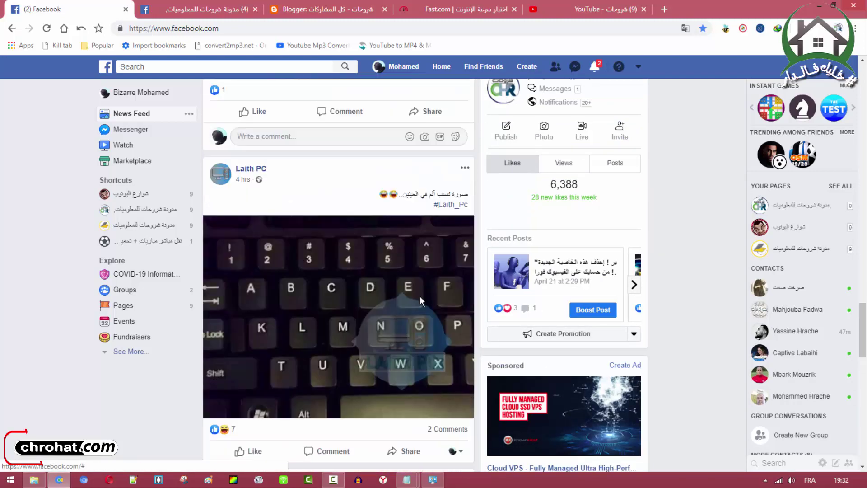
scroll(421, 301, "down", 15)
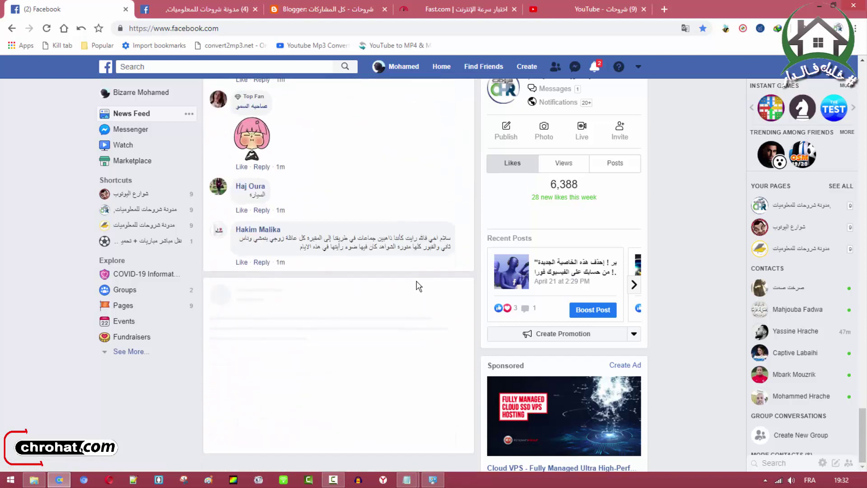
Step: Rerun the internet speed test on Fast.com
left_click(466, 10)
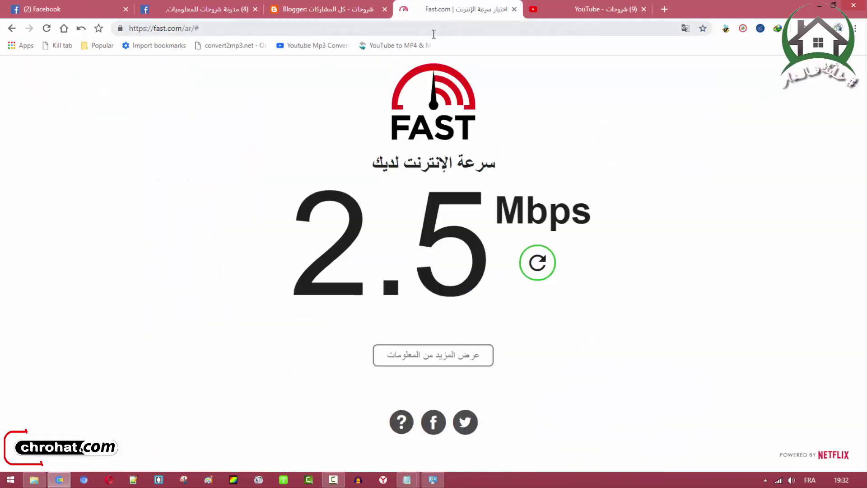
left_click(428, 29)
key("Return")
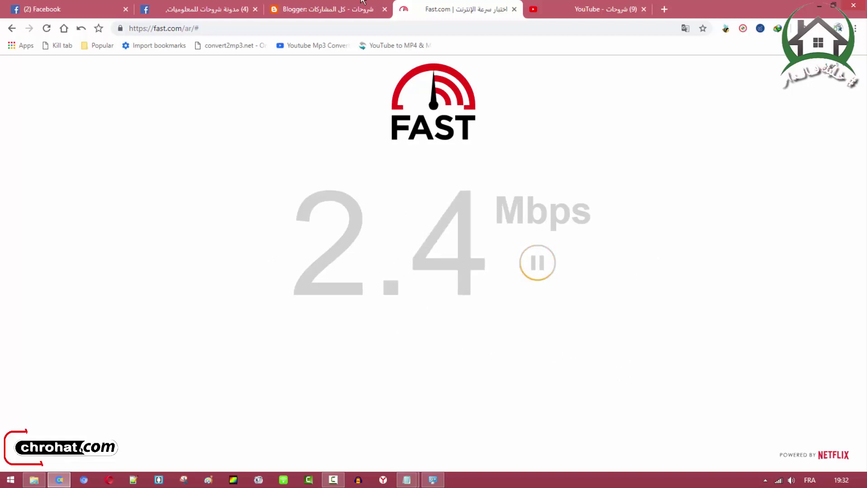
Step: Return to the Facebook feed and open the communiqué link in the Ministère de la Santé du Royaume du Maroc post
left_click(68, 9)
scroll(392, 244, "down", 10)
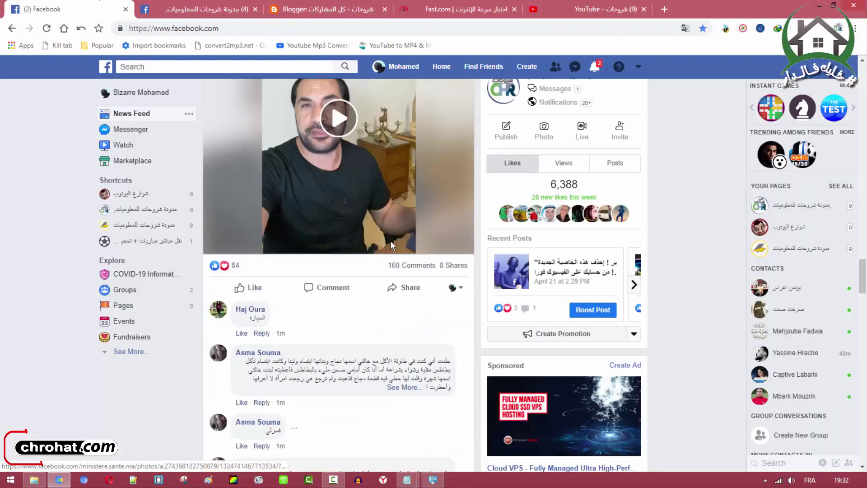
scroll(387, 242, "down", 8)
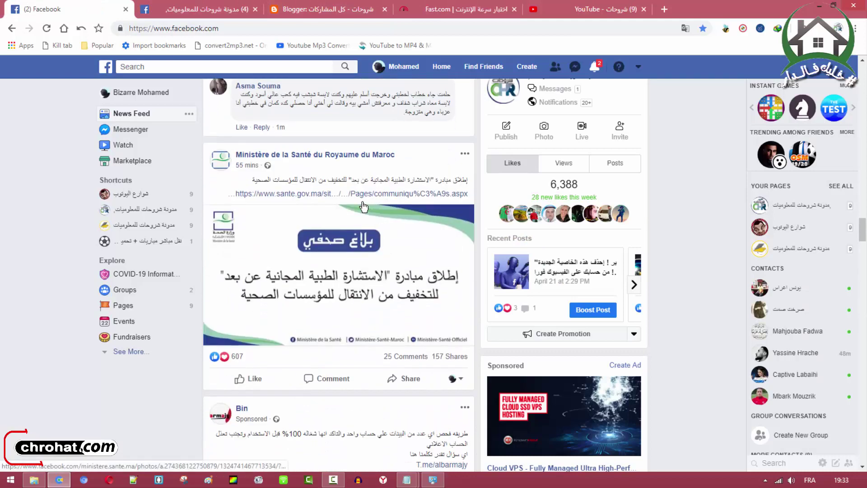
left_click(362, 201)
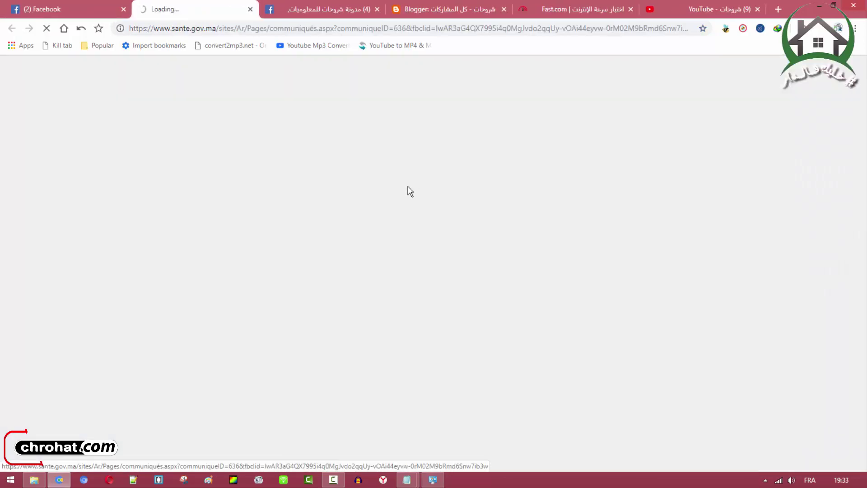
Step: Return to the Facebook news feed and play the birdcage video to check how quickly it loads, closing it when checked
left_click(97, 9)
scroll(341, 235, "down", 15)
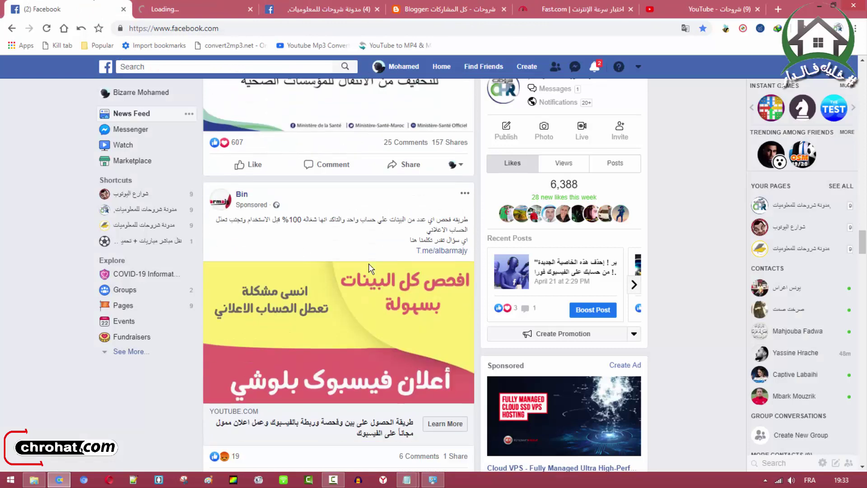
scroll(376, 283, "up", 3)
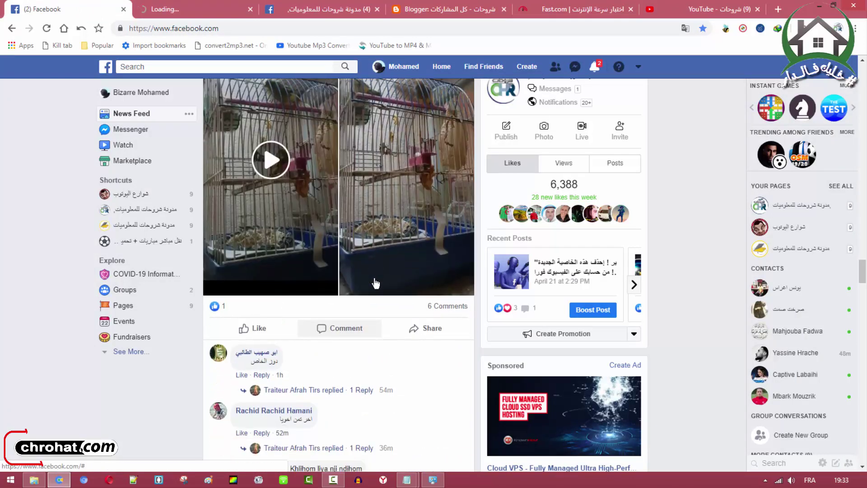
scroll(375, 283, "up", 3)
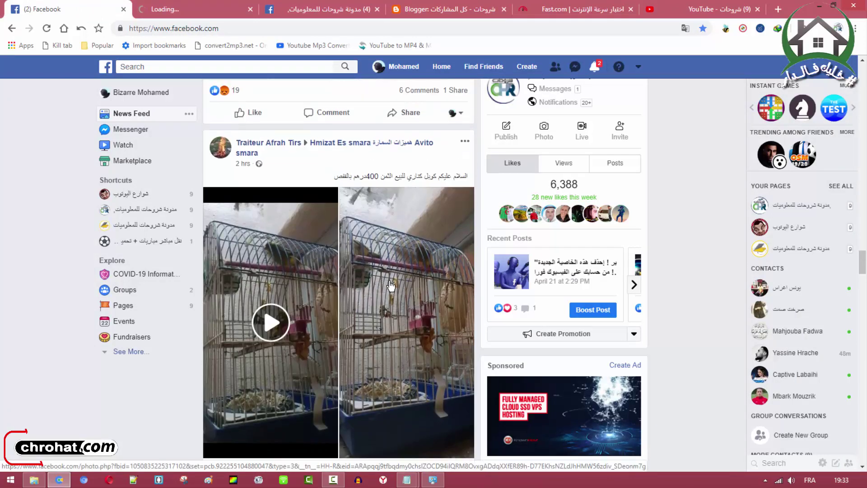
left_click(336, 318)
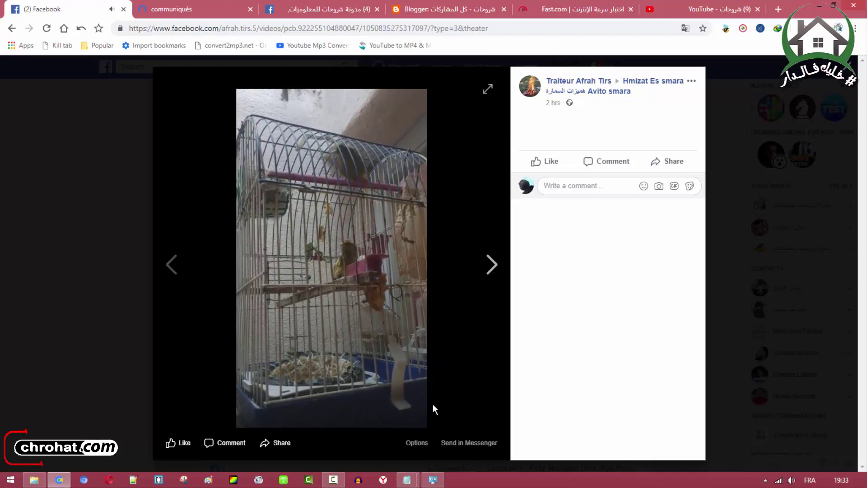
mouse_move(409, 416)
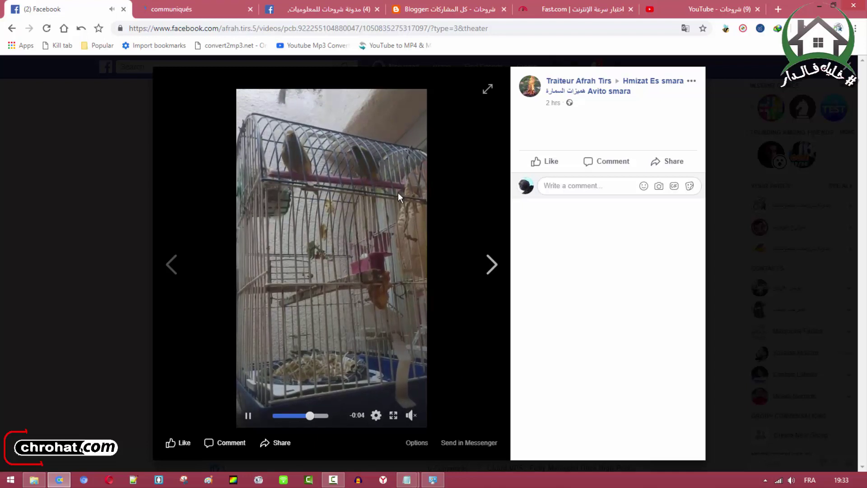
left_click(429, 188)
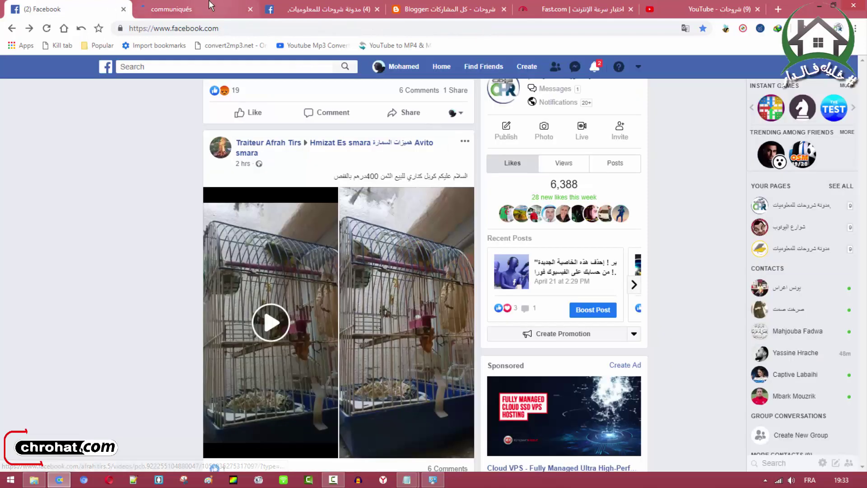
Step: Check the loading of the communiqués page and switch to the Blogger list of all posts
left_click(194, 9)
left_click(444, 9)
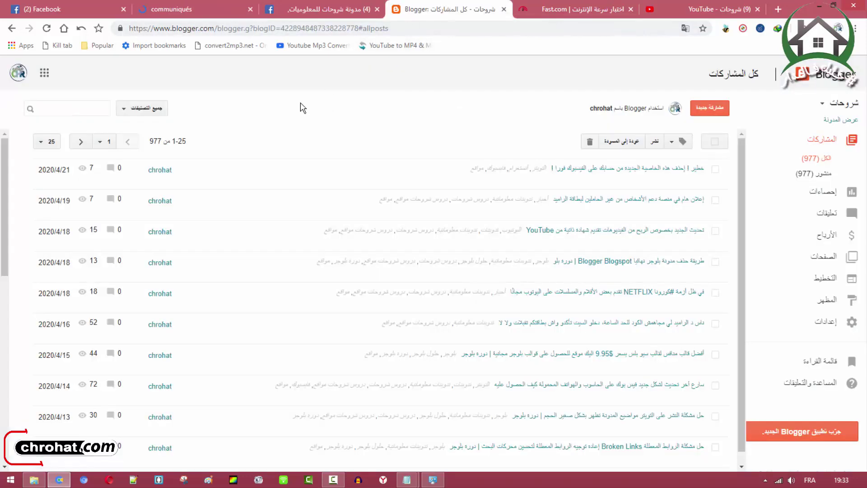